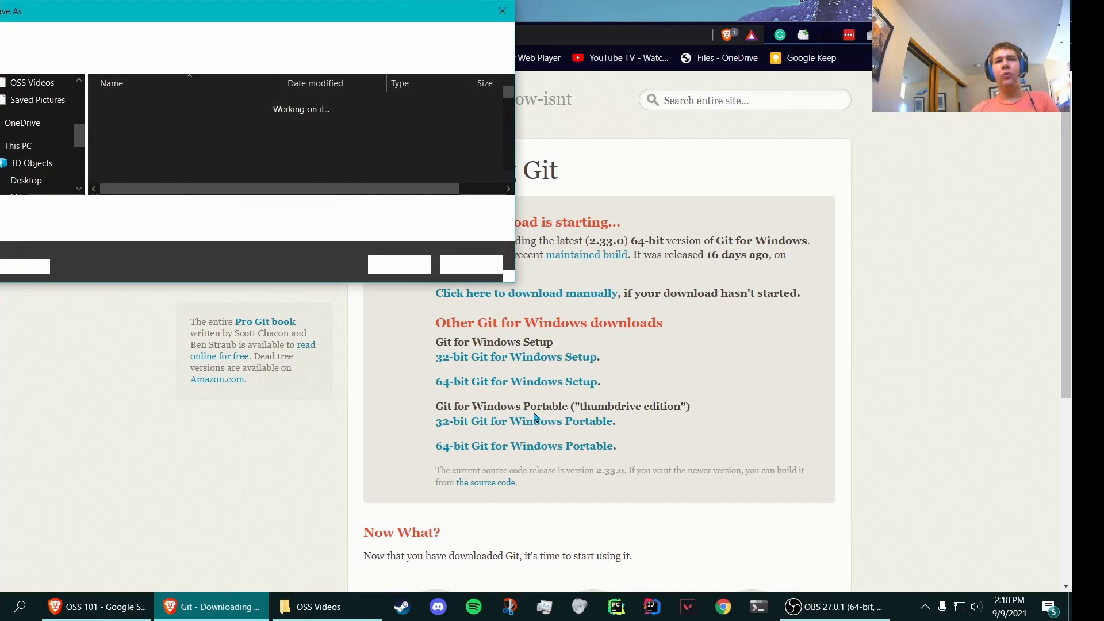
# Save the 64-bit Git for Windows 2.33.0.2 installer to disk and run the downloaded file.
pyautogui.click(394, 264)
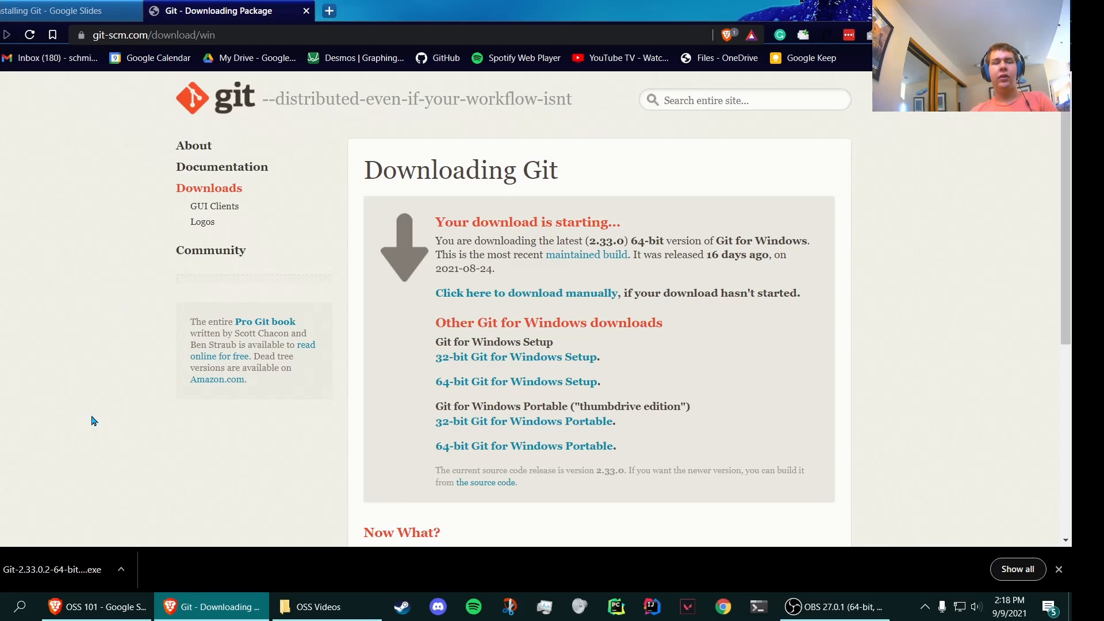
pyautogui.click(65, 574)
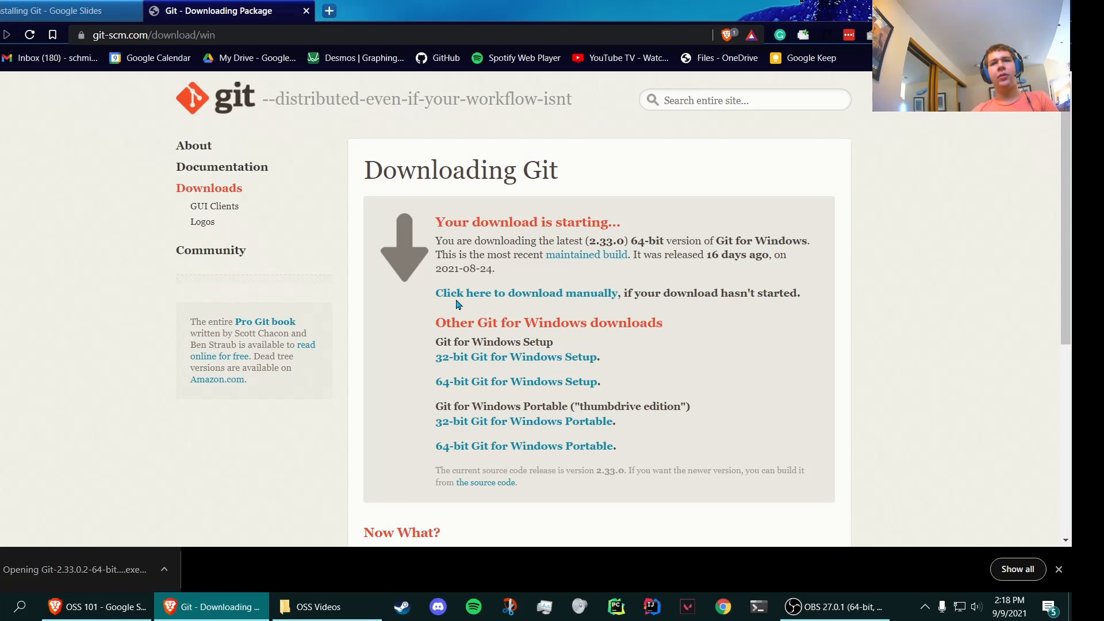
# Open the Git site's Documentation page and look over its reference, book, video and external link sections.
pyautogui.click(222, 167)
pyautogui.scroll(-2, 414, 190)
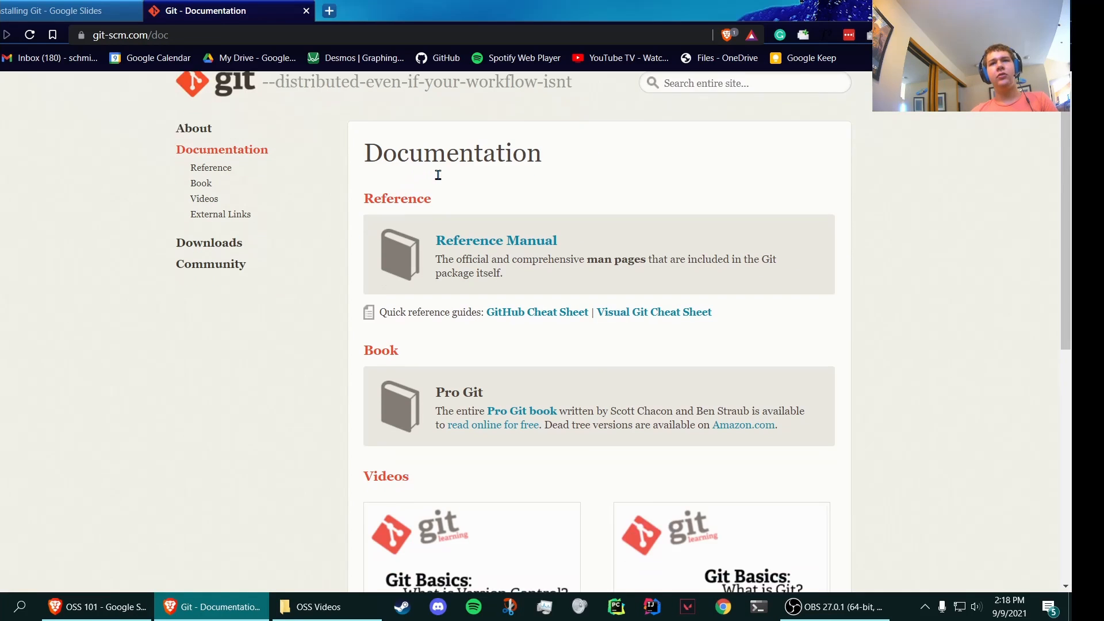
pyautogui.scroll(-5, 491, 118)
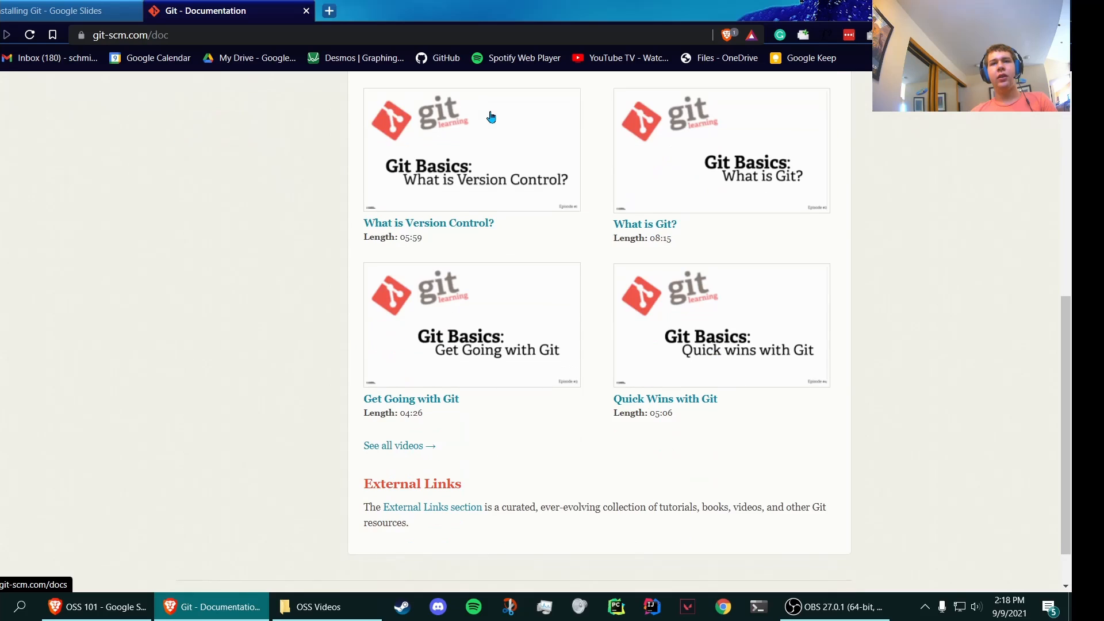
pyautogui.scroll(7, 481, 184)
pyautogui.scroll(-3, 377, 320)
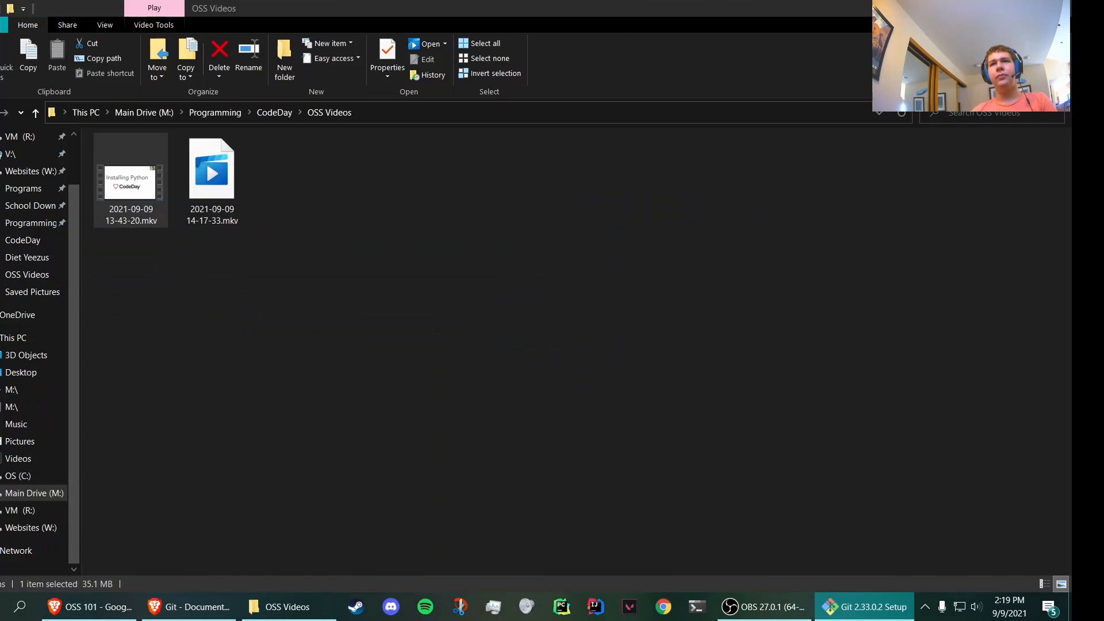
# Bring up the Git 2.33.0.2 setup, accept the GNU General Public License and deselect the Git GUI Here component.
pyautogui.click(989, 8)
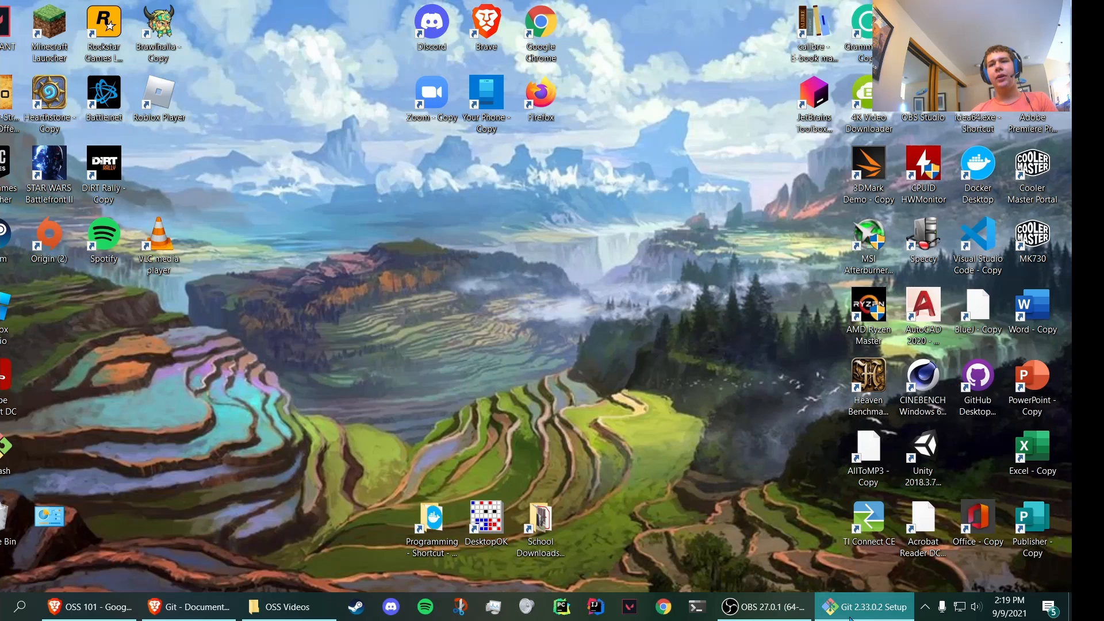
pyautogui.click(851, 614)
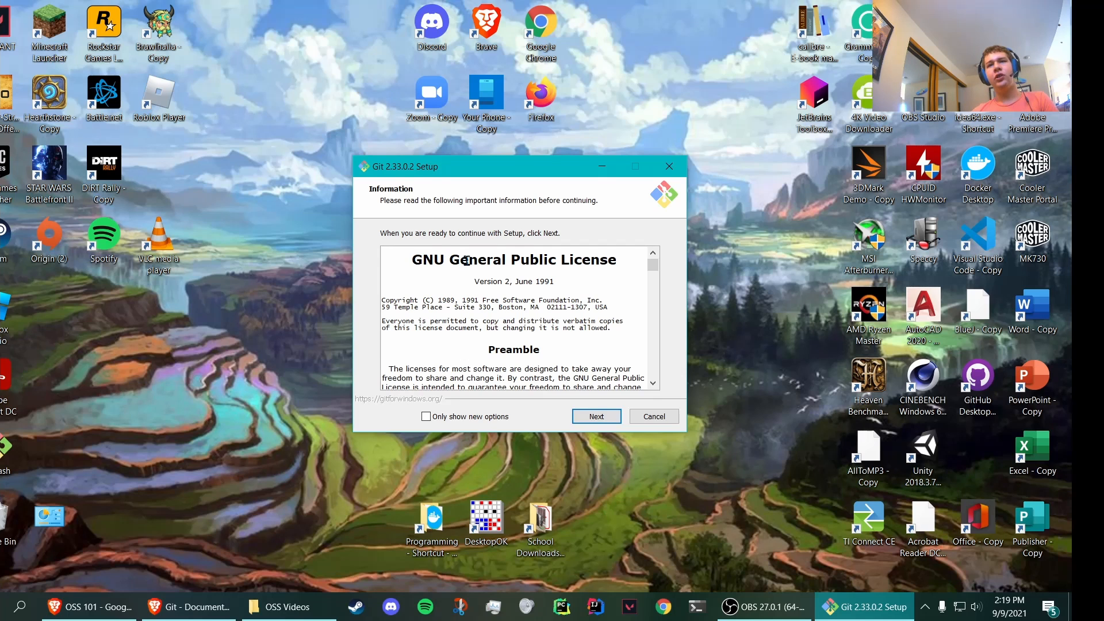
pyautogui.scroll(-15, 501, 279)
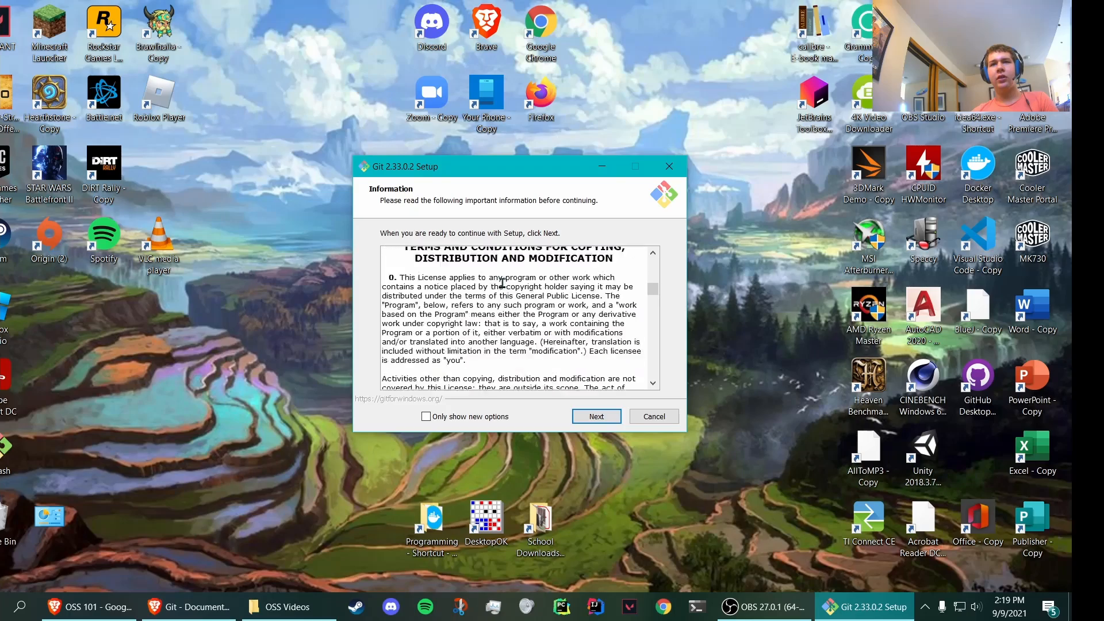
pyautogui.scroll(-20, 502, 282)
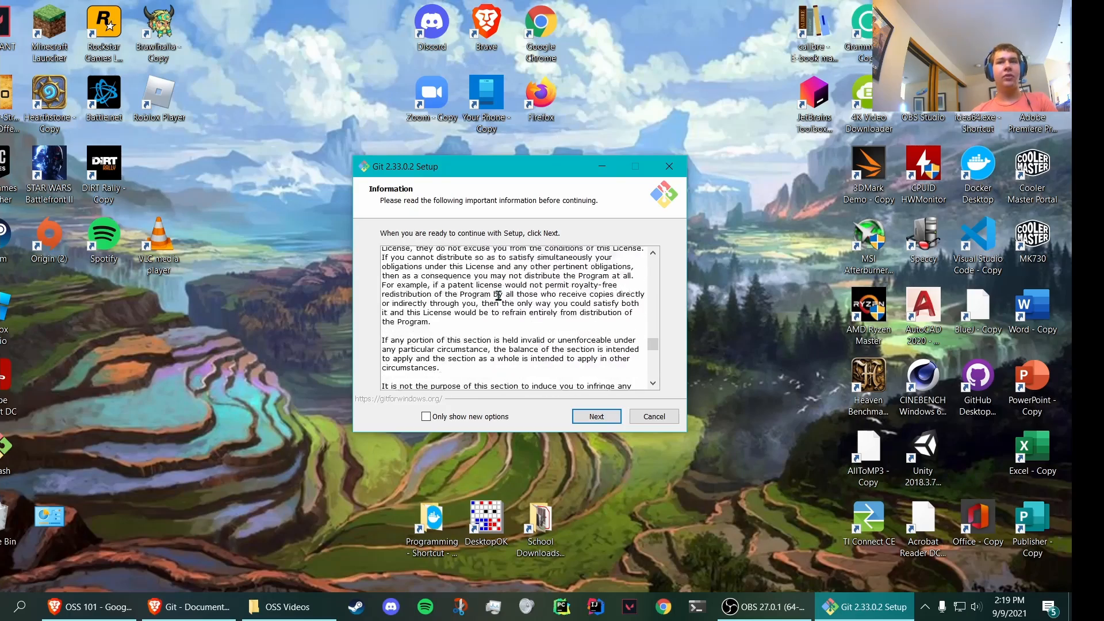
pyautogui.scroll(-6, 498, 294)
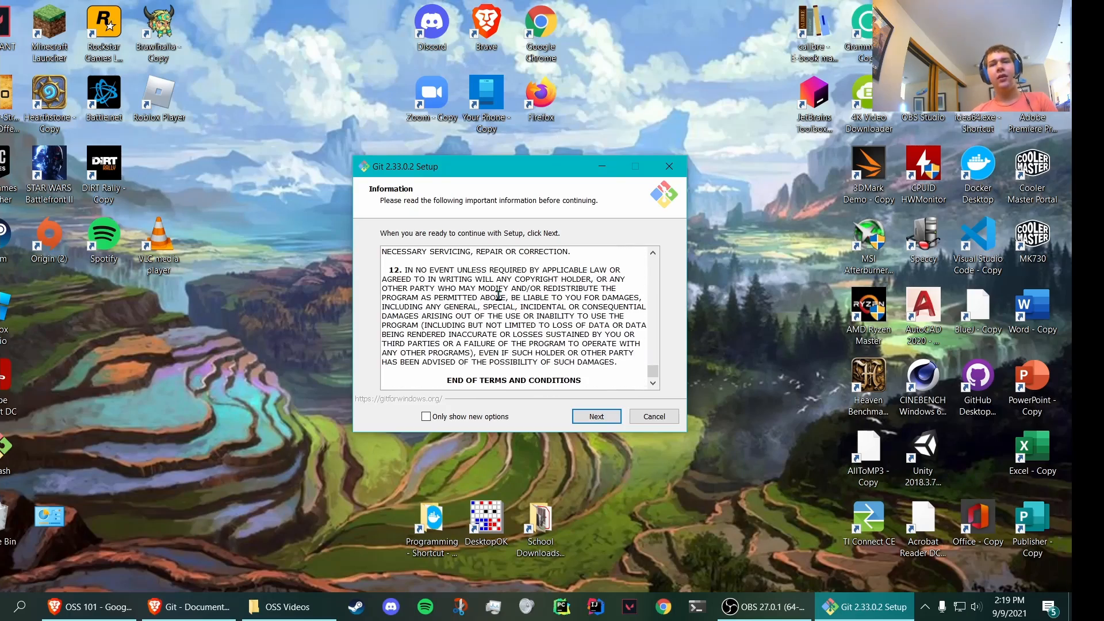
pyautogui.click(597, 417)
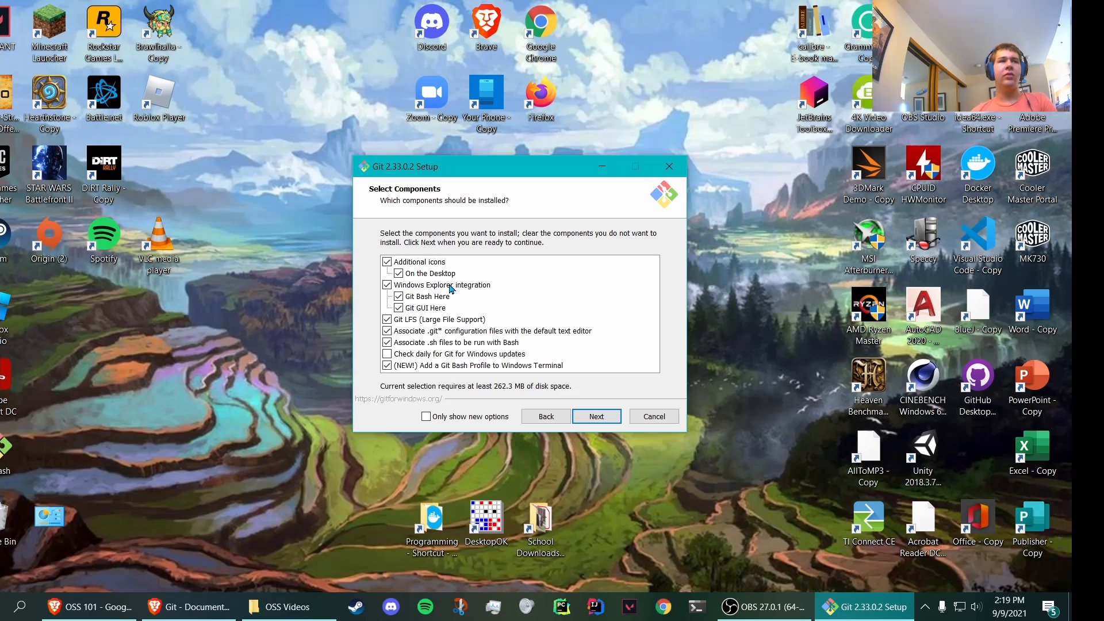
pyautogui.click(399, 309)
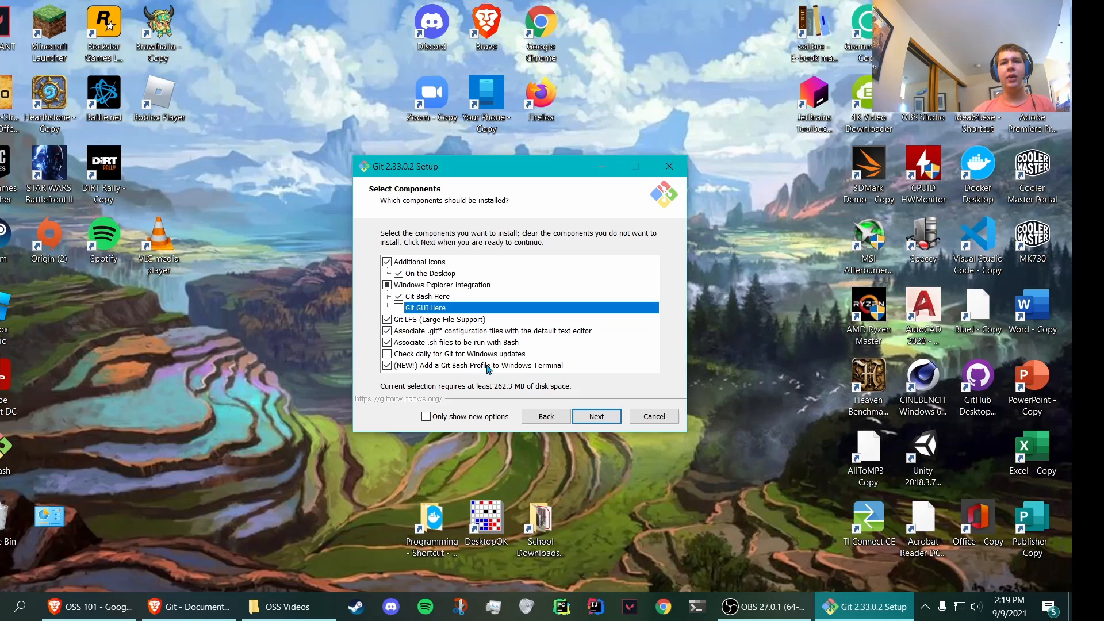
# Switch to Windows Terminal, view the Git Bash profile in a new tab and close the terminal.
pyautogui.click(698, 607)
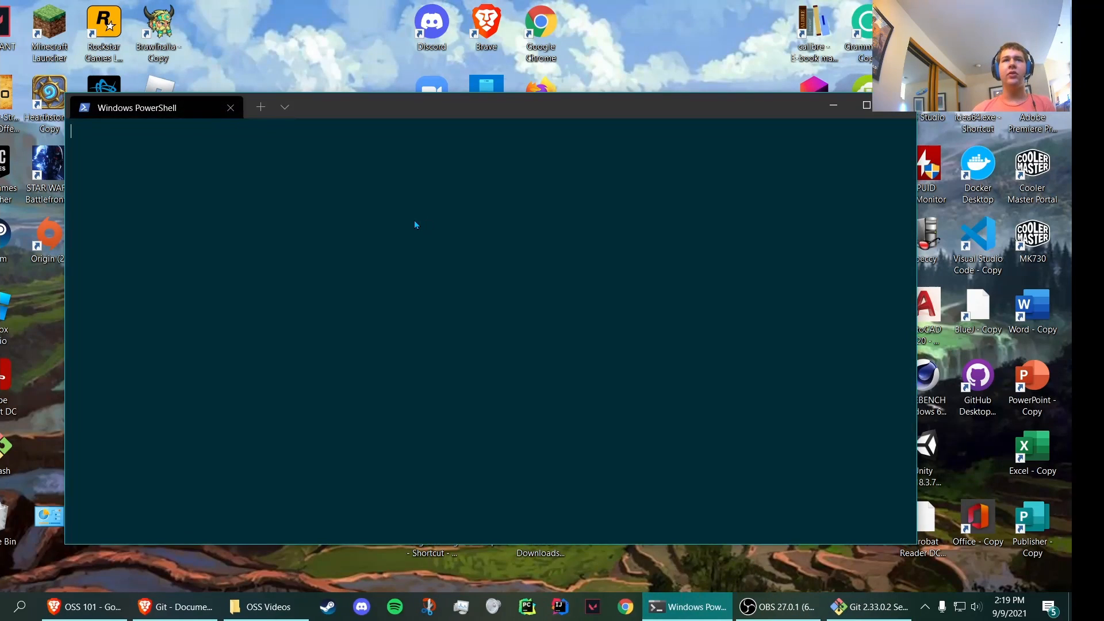
pyautogui.click(282, 107)
pyautogui.click(274, 227)
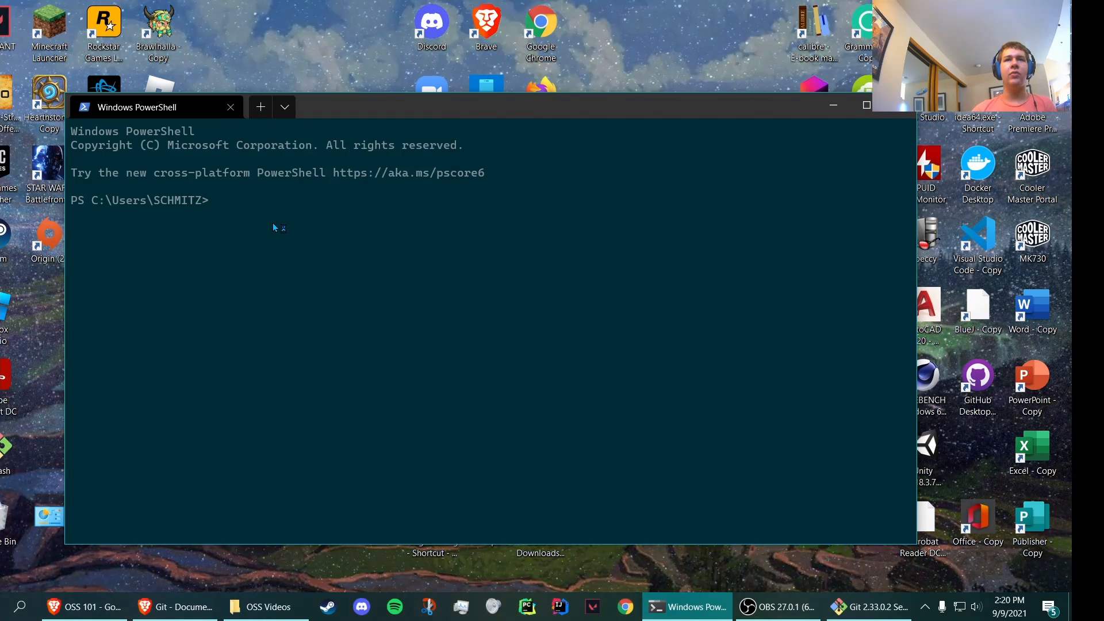
pyautogui.click(149, 107)
pyautogui.click(333, 107)
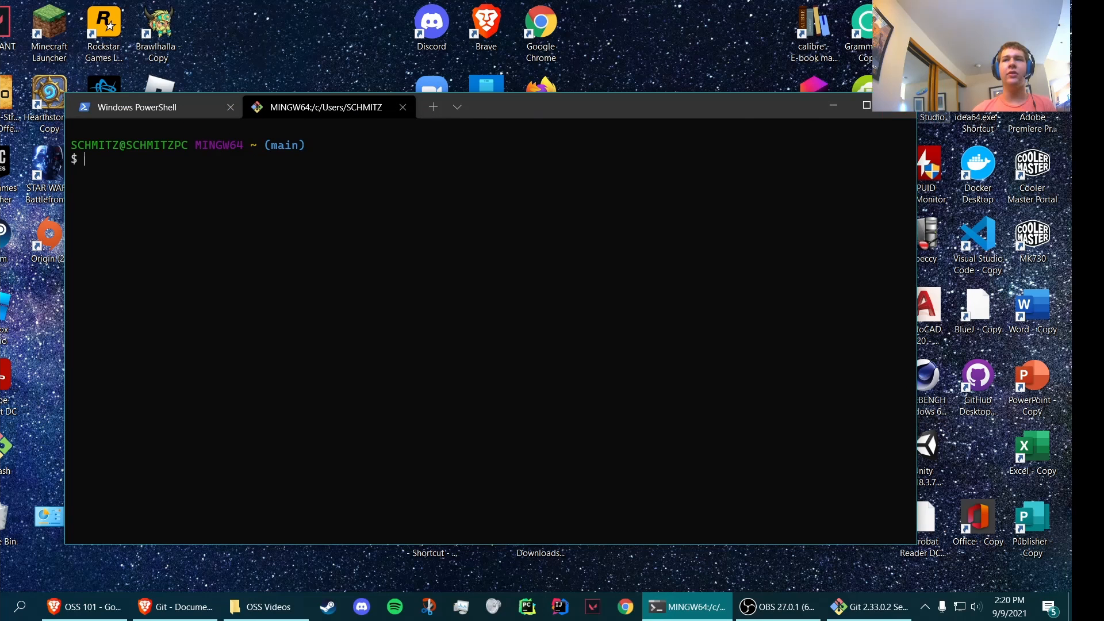
pyautogui.click(900, 107)
pyautogui.click(423, 350)
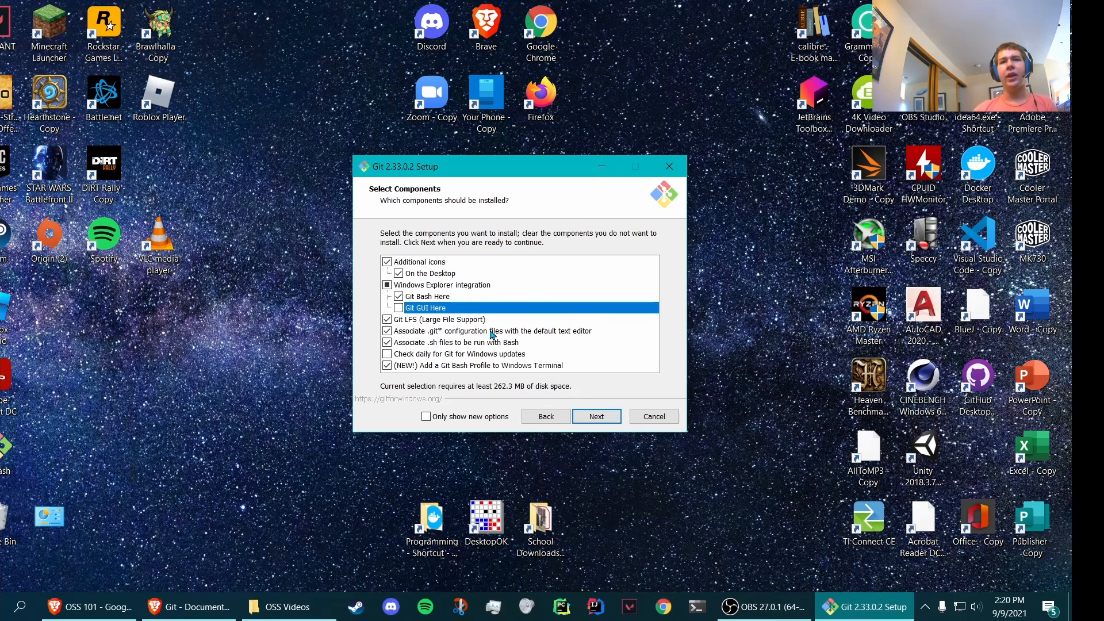
# Confirm the component selection despite the already installed Git GUI Here, and keep Vim as Git's default editor.
pyautogui.click(597, 415)
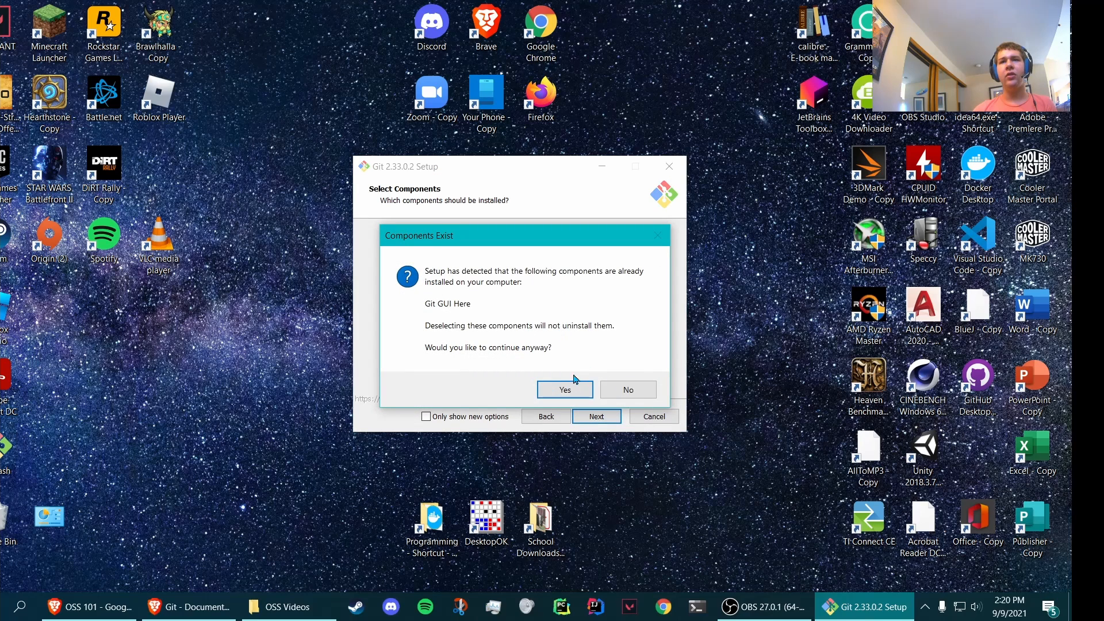
pyautogui.click(568, 392)
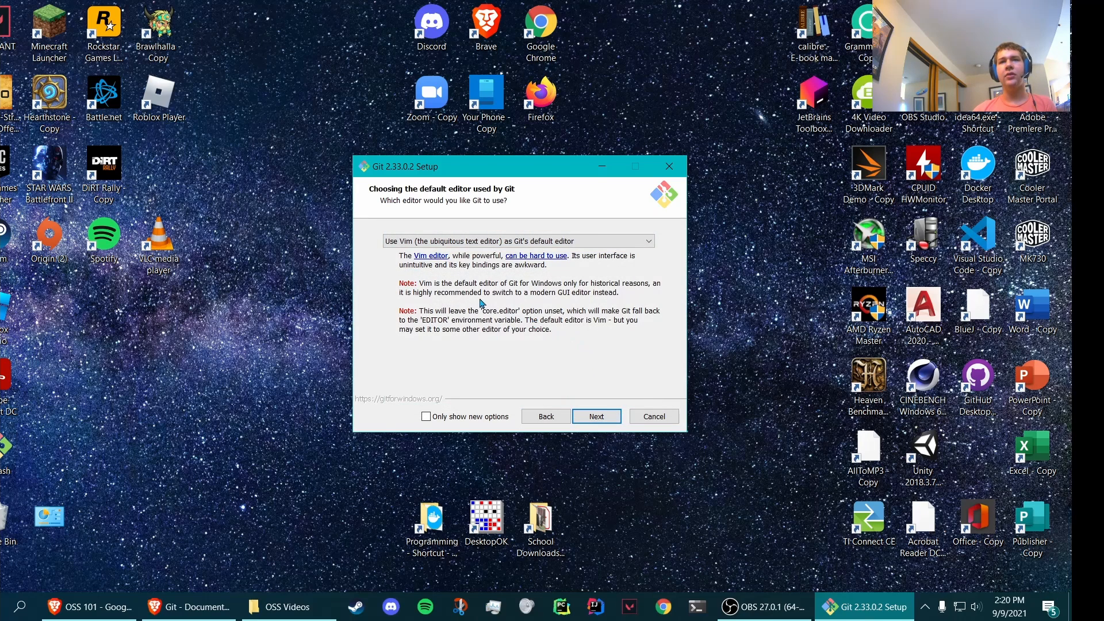
pyautogui.click(543, 240)
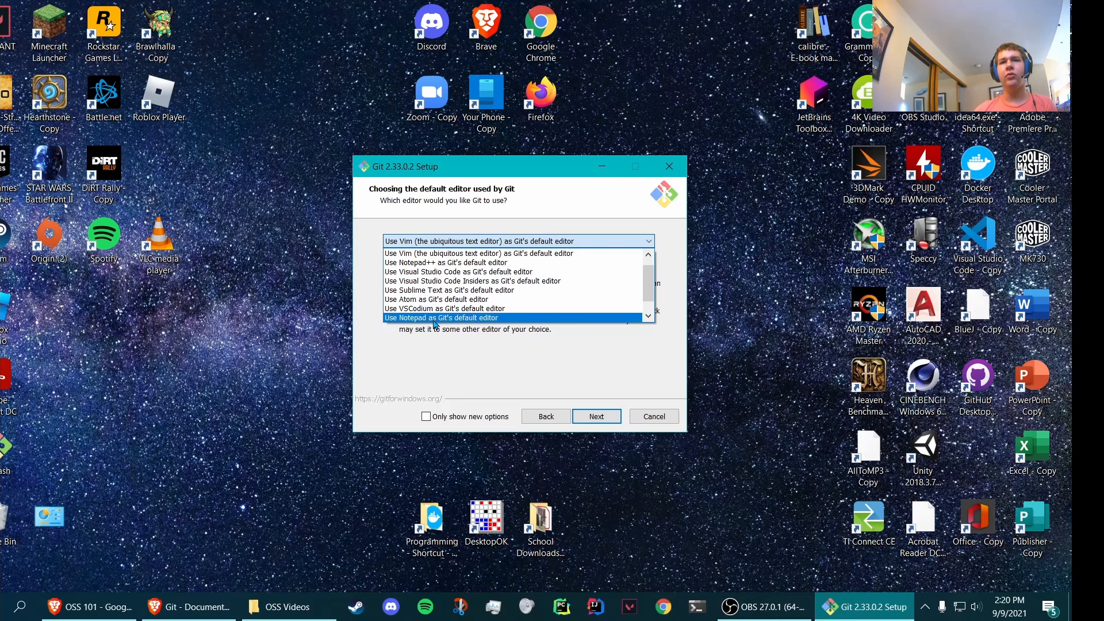
pyautogui.click(458, 253)
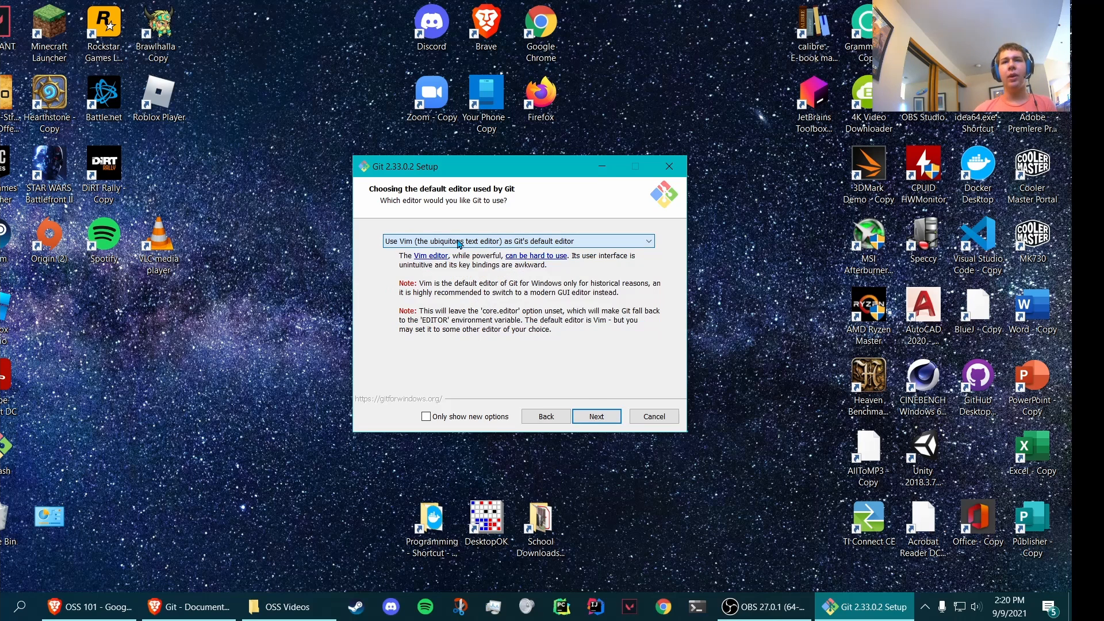
pyautogui.click(597, 418)
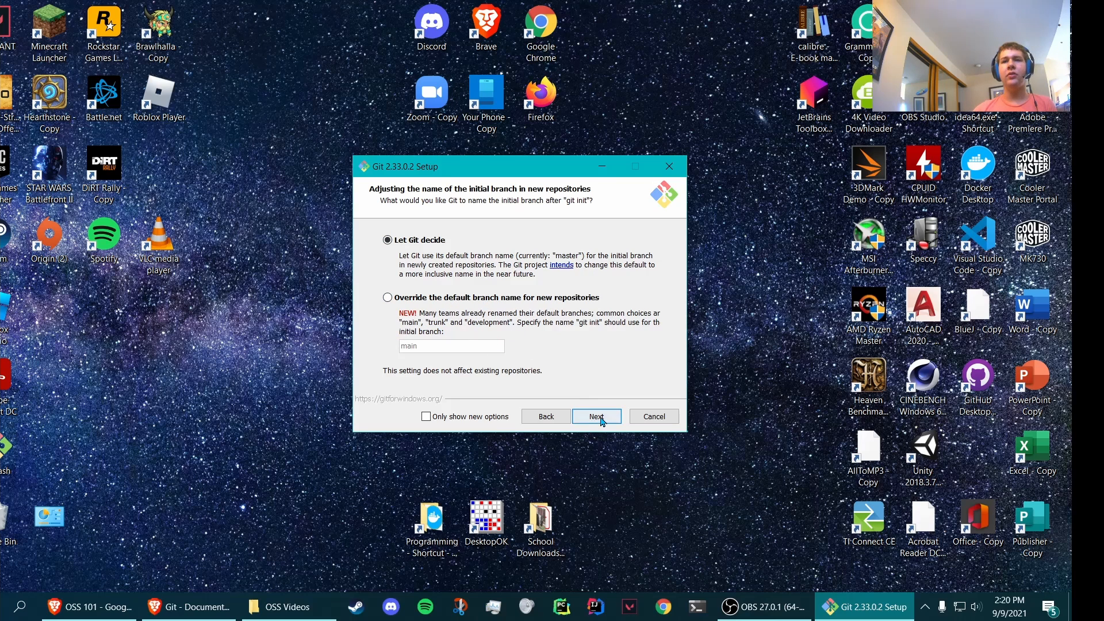
# Accept Let Git decide, Git from the command line and 3rd-party software, bundled OpenSSH, the OpenSSL library, and Windows-style checkout with Unix-style commits.
pyautogui.click(597, 416)
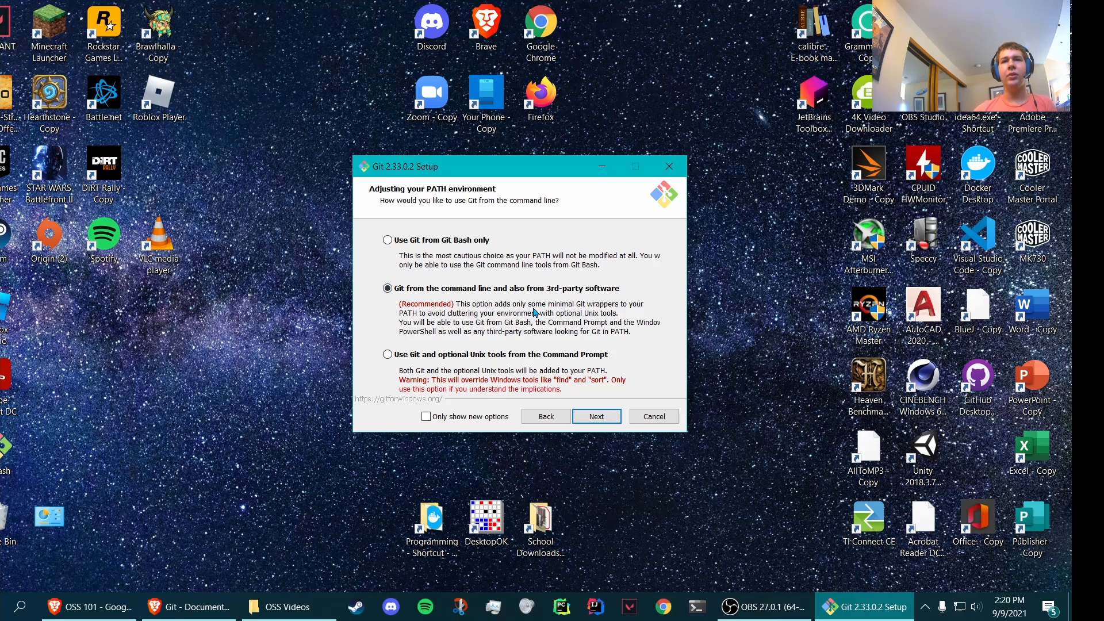
pyautogui.click(596, 416)
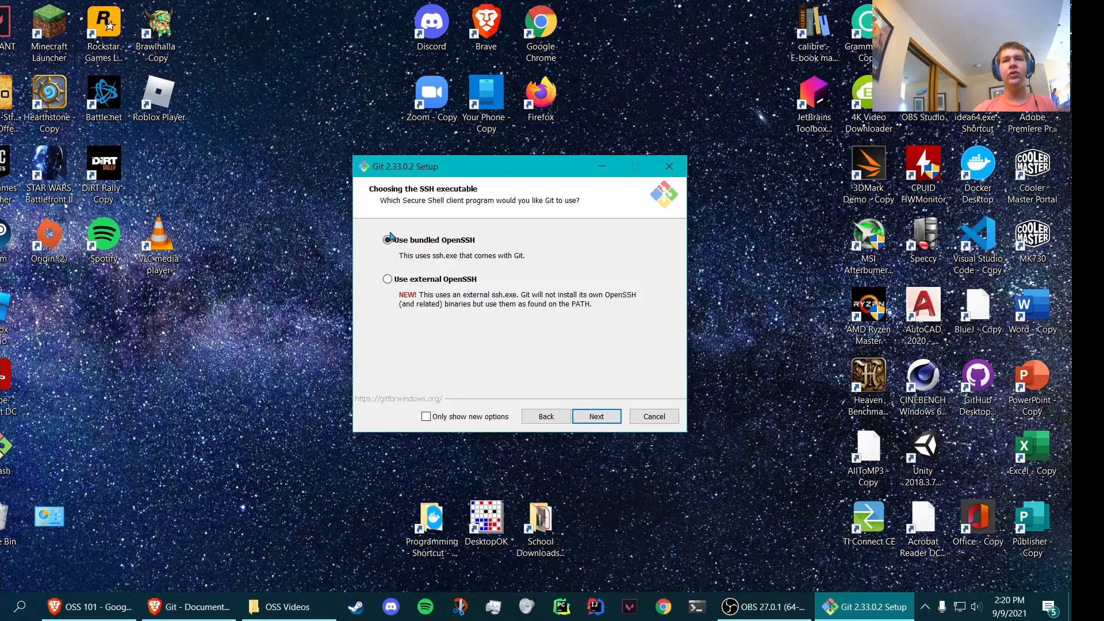
pyautogui.click(604, 420)
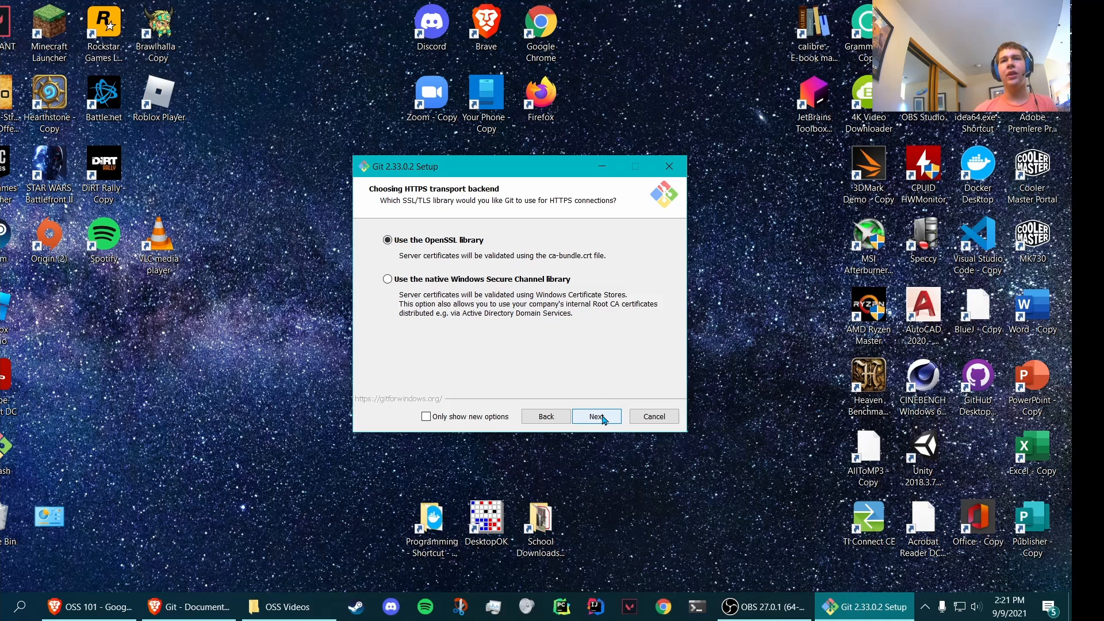
pyautogui.click(598, 417)
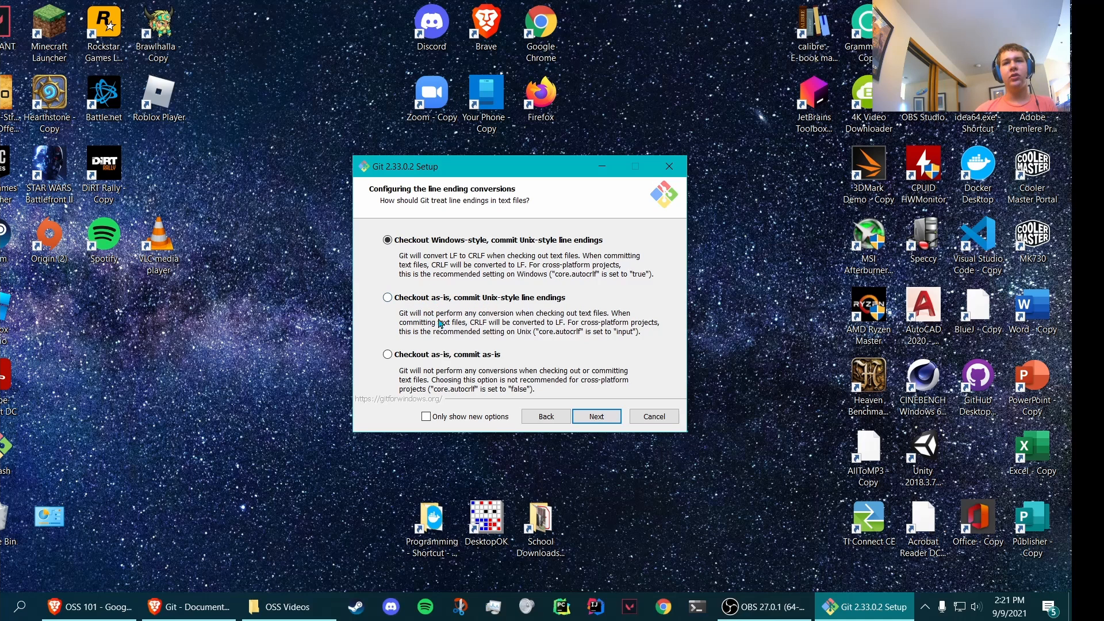
pyautogui.click(604, 416)
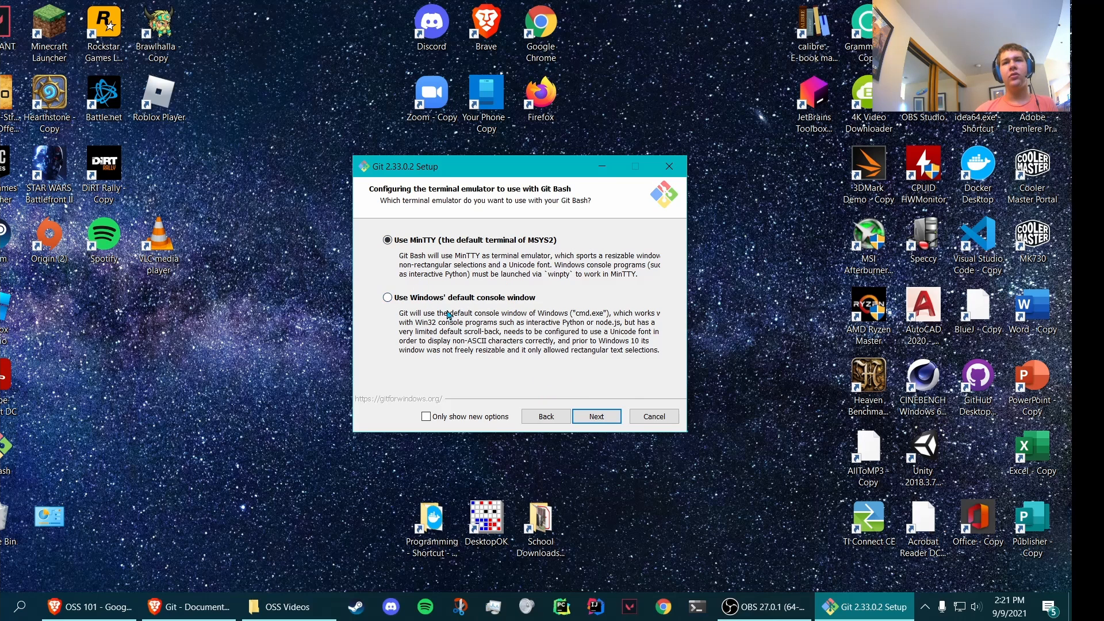
# Accept MinTTY, the default fast-forward or merge pull behavior, Git Credential Manager Core, and file system caching without symbolic links.
pyautogui.click(597, 416)
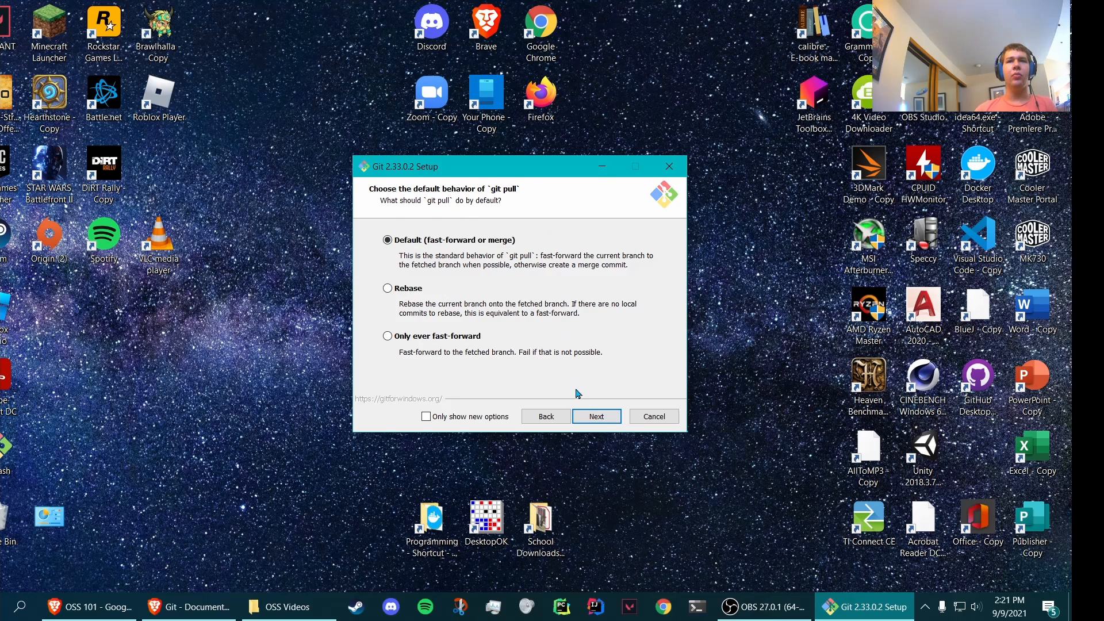
pyautogui.click(596, 416)
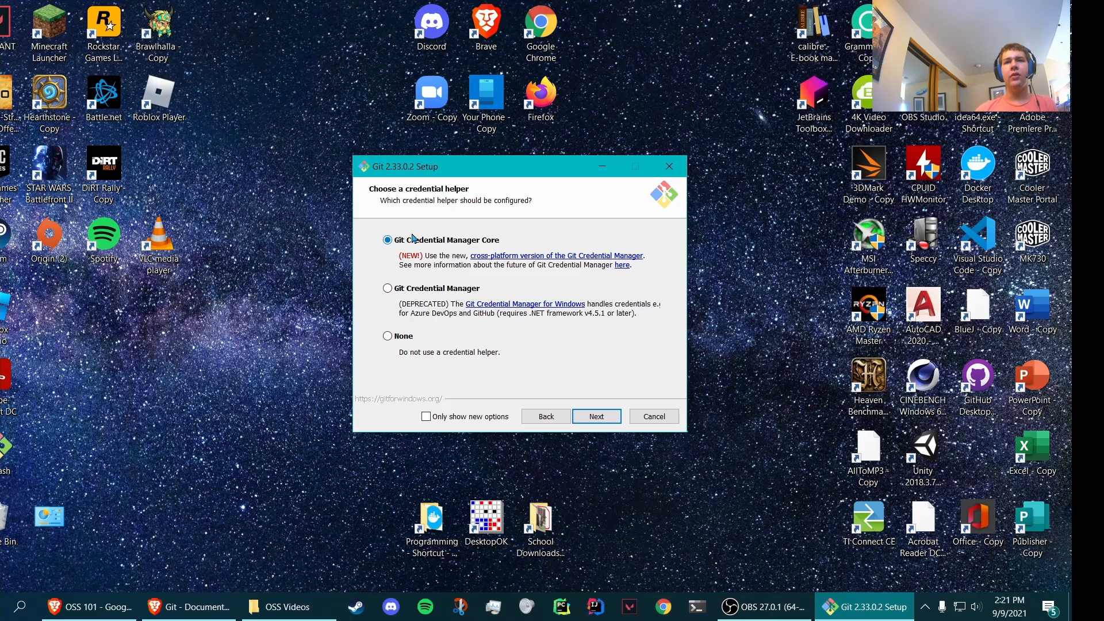
pyautogui.click(595, 416)
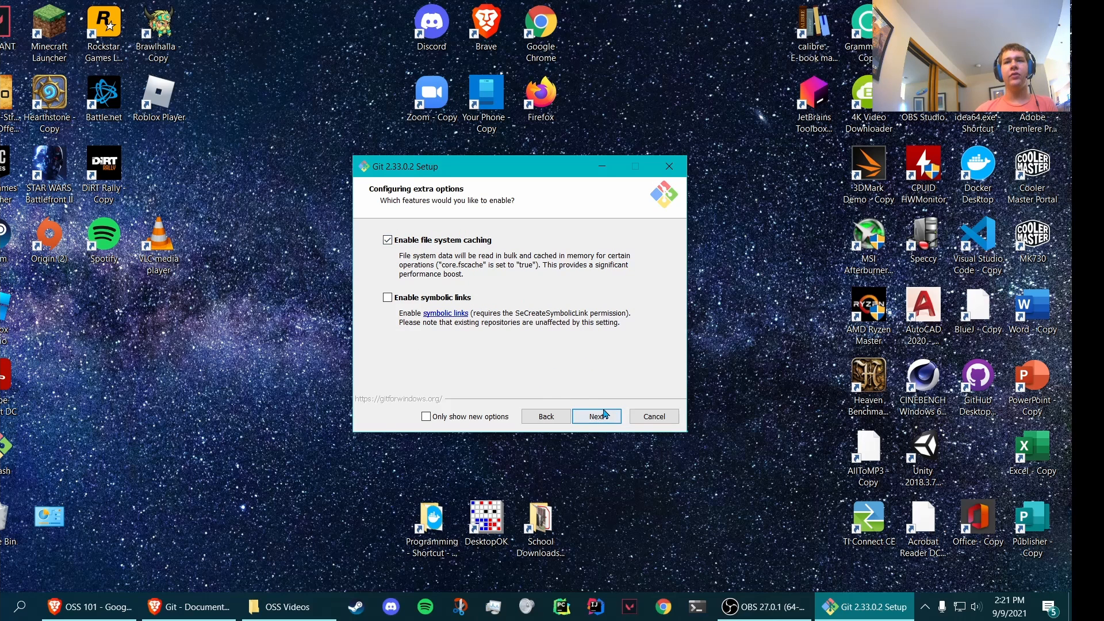
pyautogui.click(602, 419)
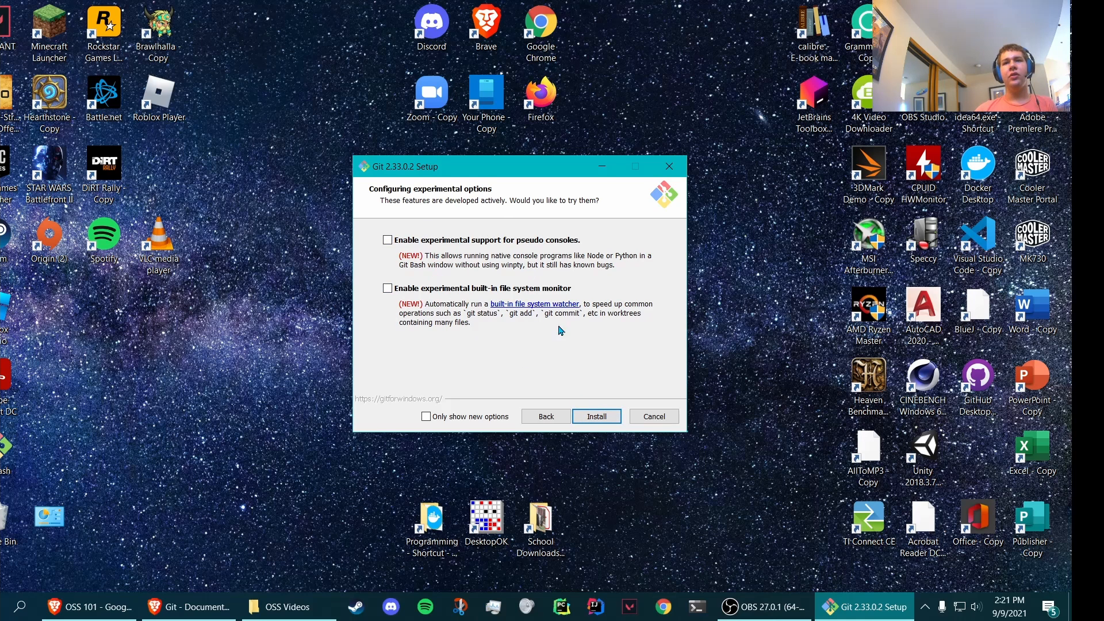
# Start the Git installation without experimental options and cancel it during file extraction.
pyautogui.click(599, 419)
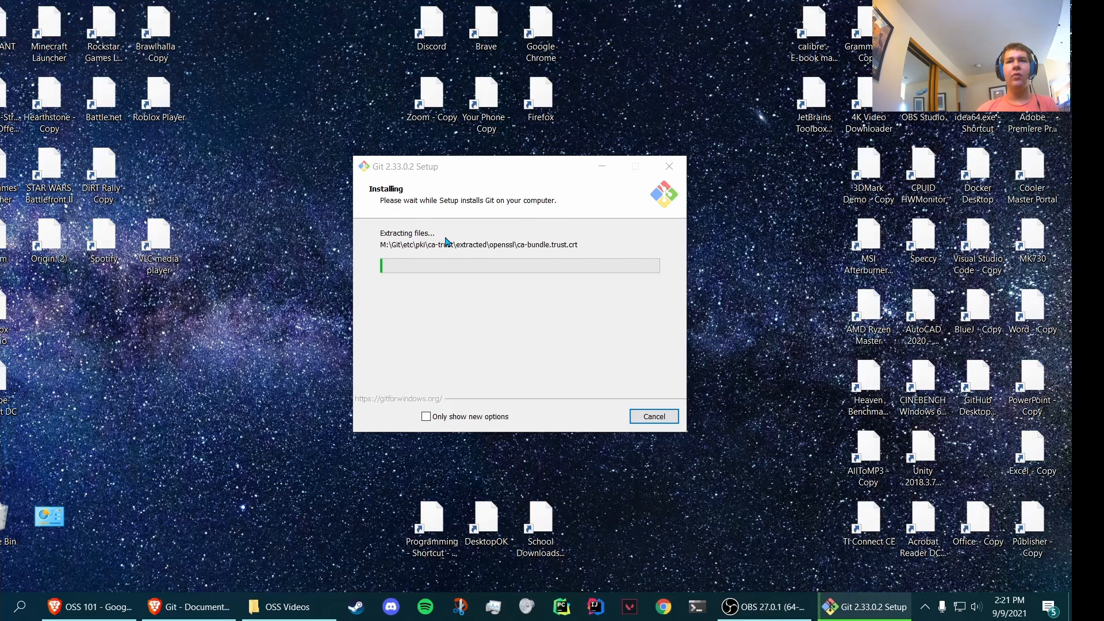
pyautogui.click(661, 418)
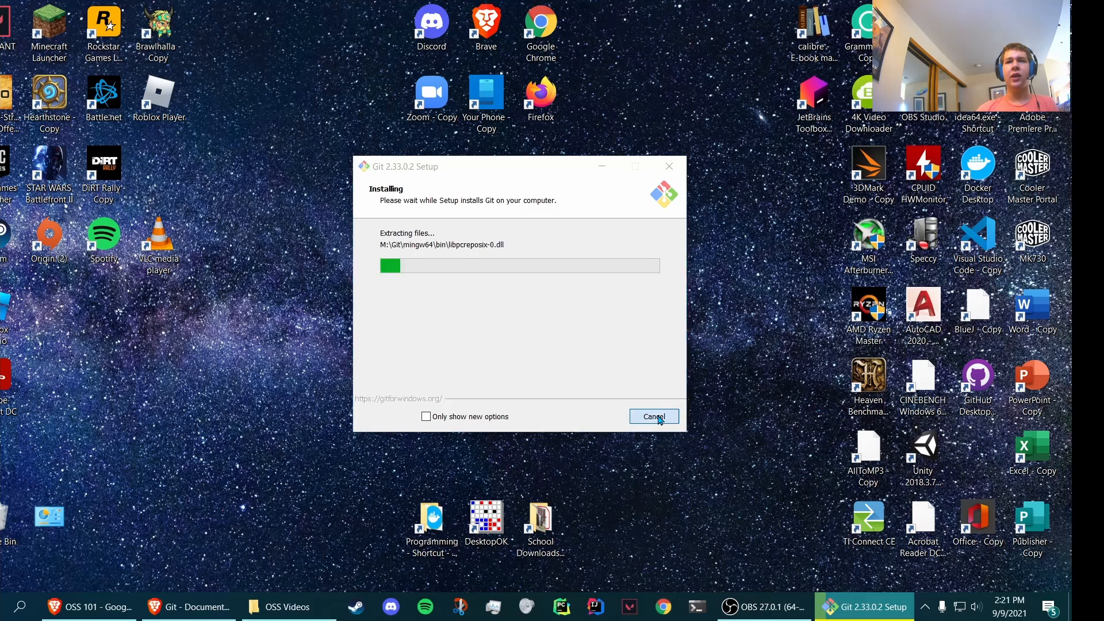
pyautogui.click(578, 379)
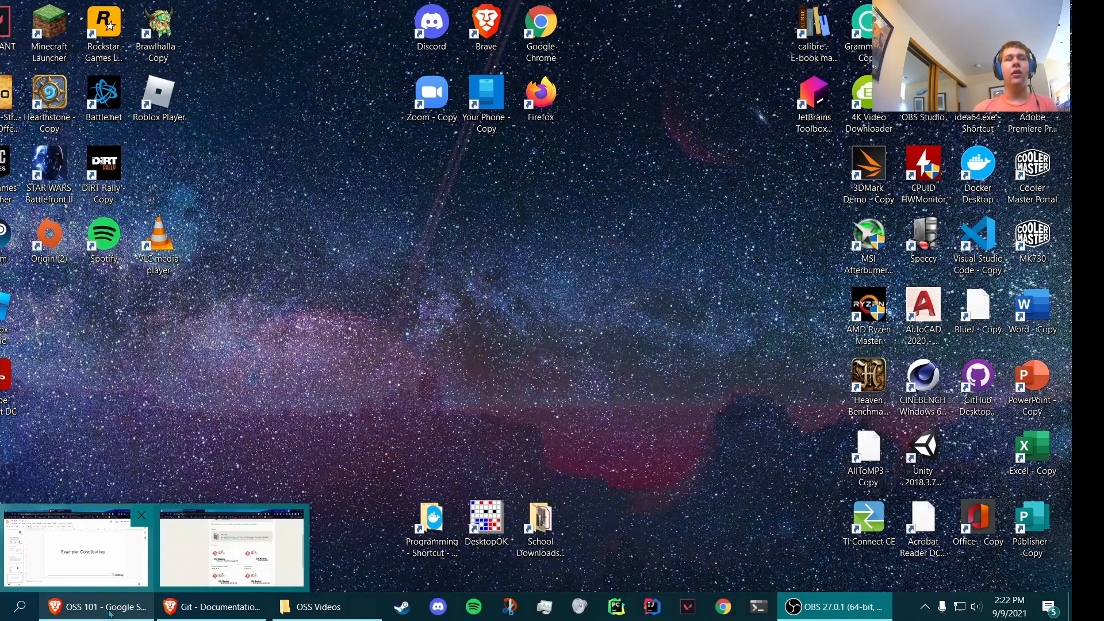
# Switch to the Installing Git presentation in the browser and start the slideshow from the Installing on Mac slide.
pyautogui.click(106, 609)
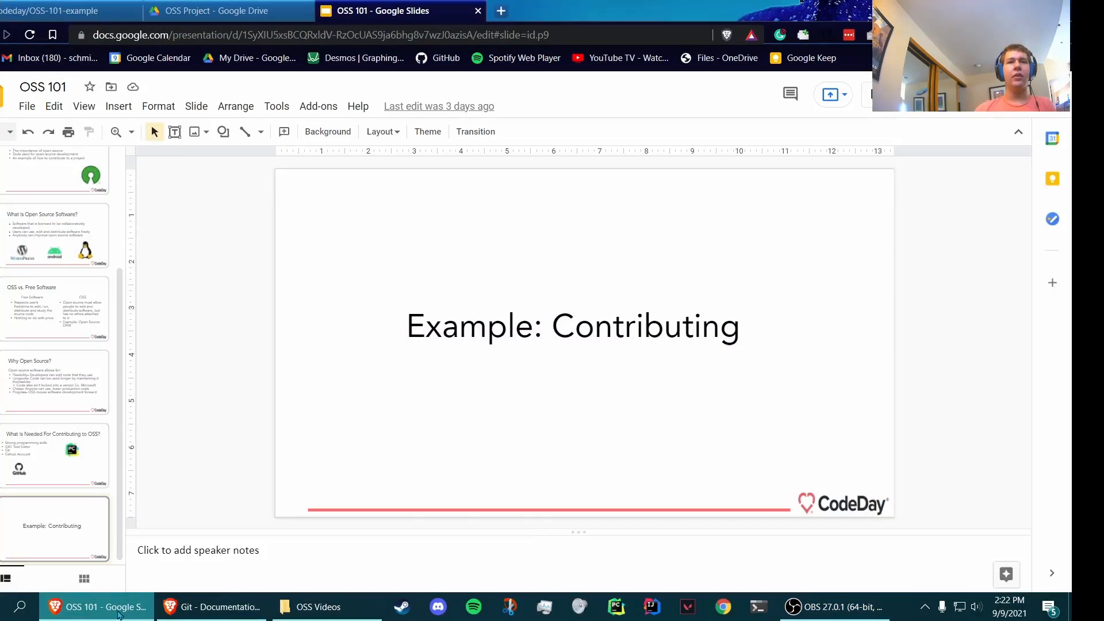
pyautogui.click(108, 609)
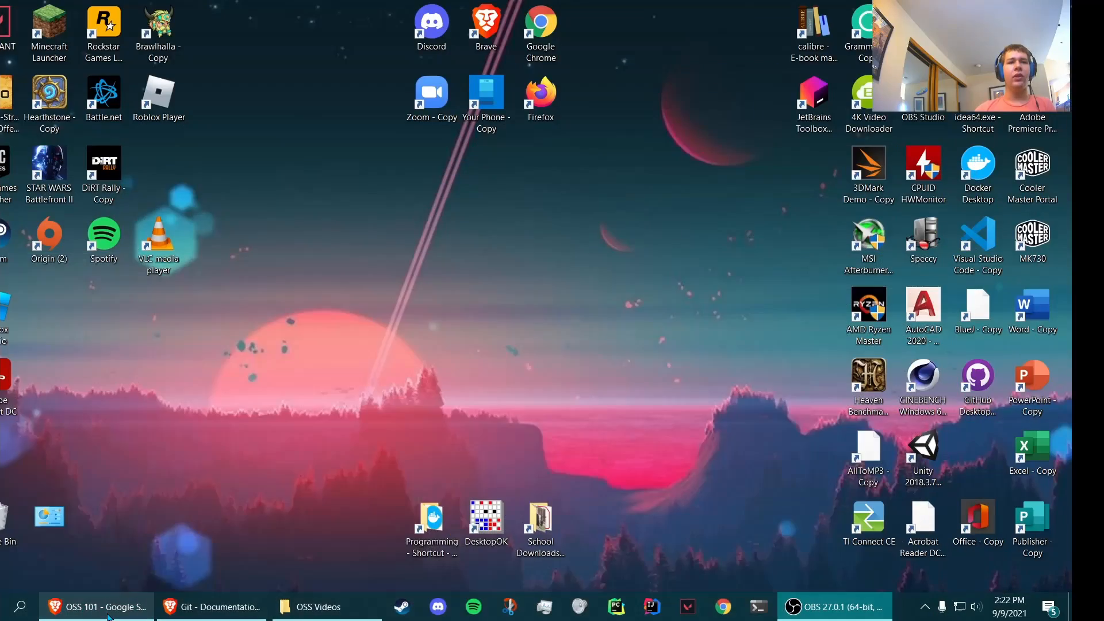
pyautogui.click(194, 607)
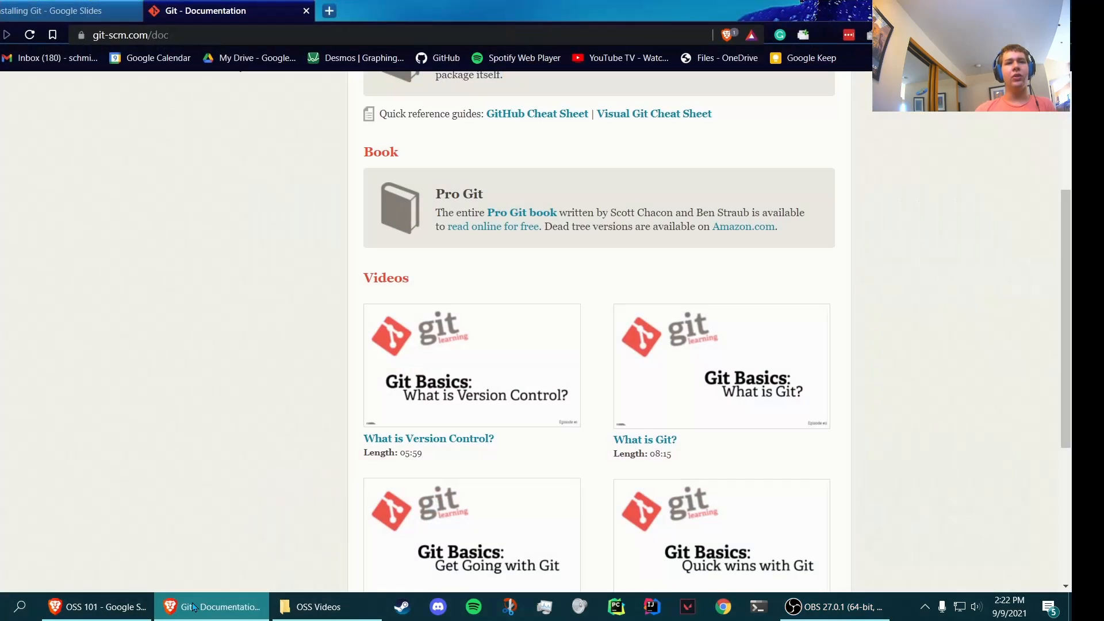
pyautogui.click(85, 7)
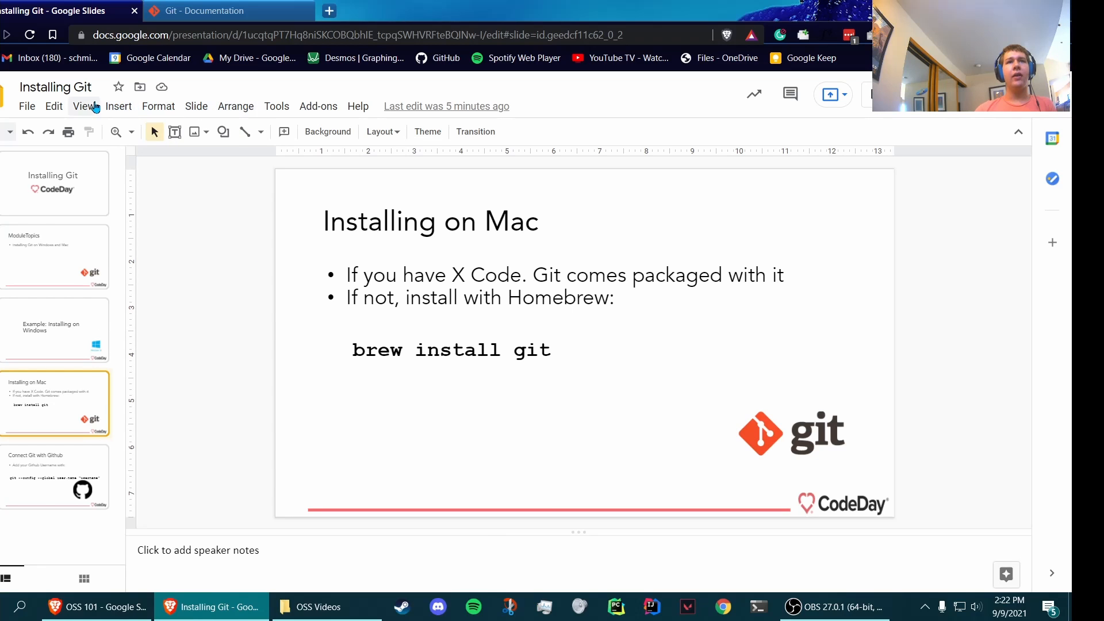
pyautogui.click(84, 106)
pyautogui.hotkey('ctrl', 'F5')
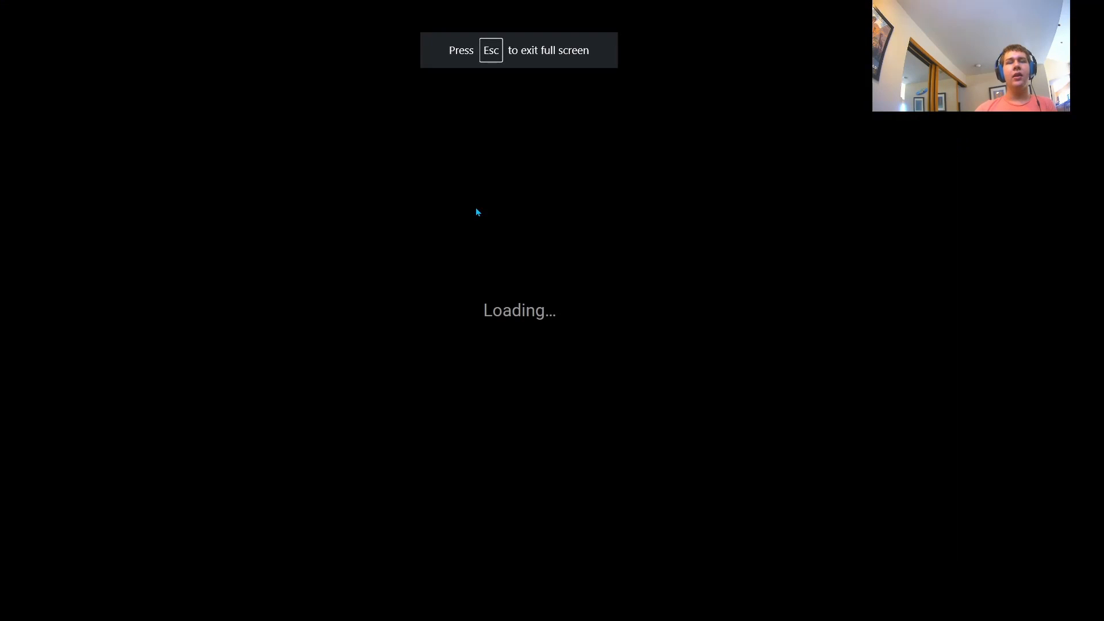